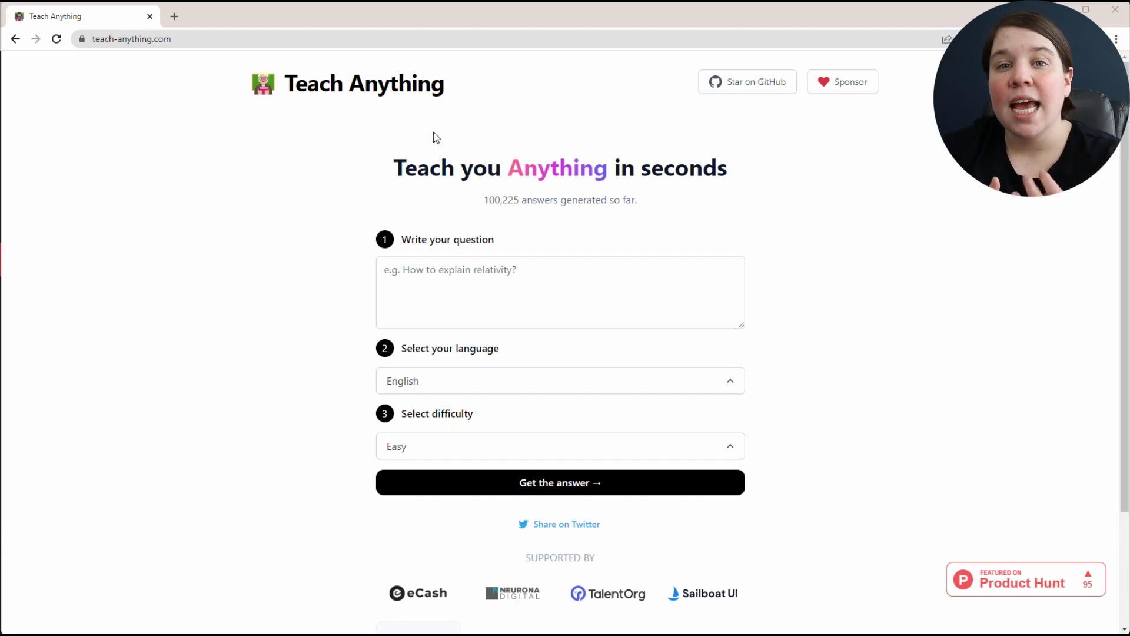
- Enter the question 'What is obesity', correcting the typo
scroll(307, 356, down, 3)
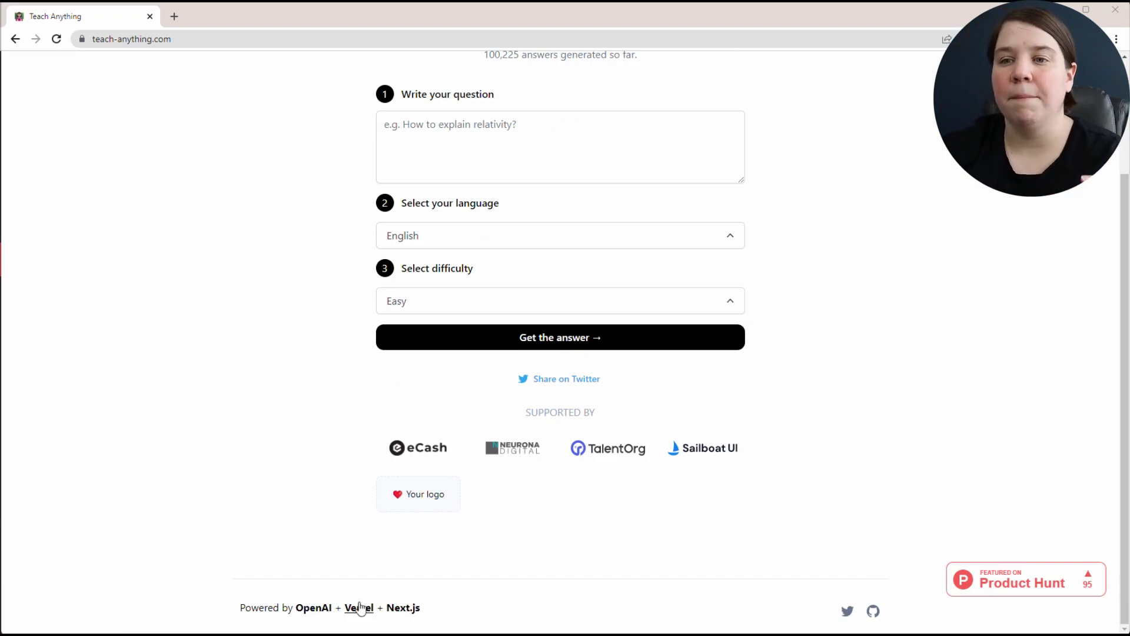
scroll(559, 287, up, 3)
click(558, 286)
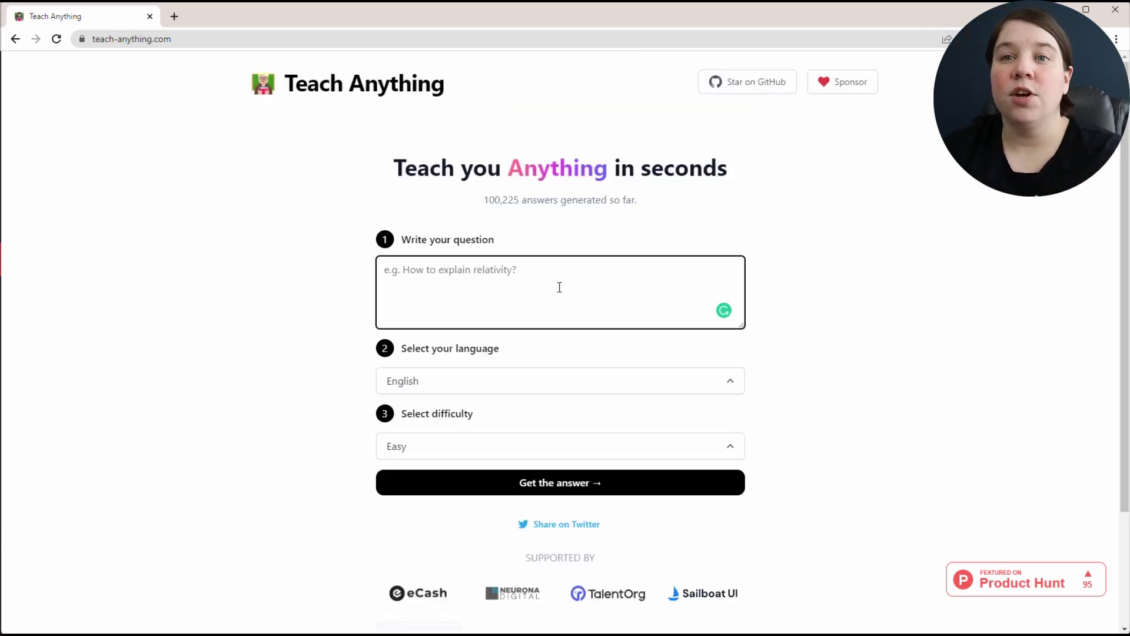
text(W)
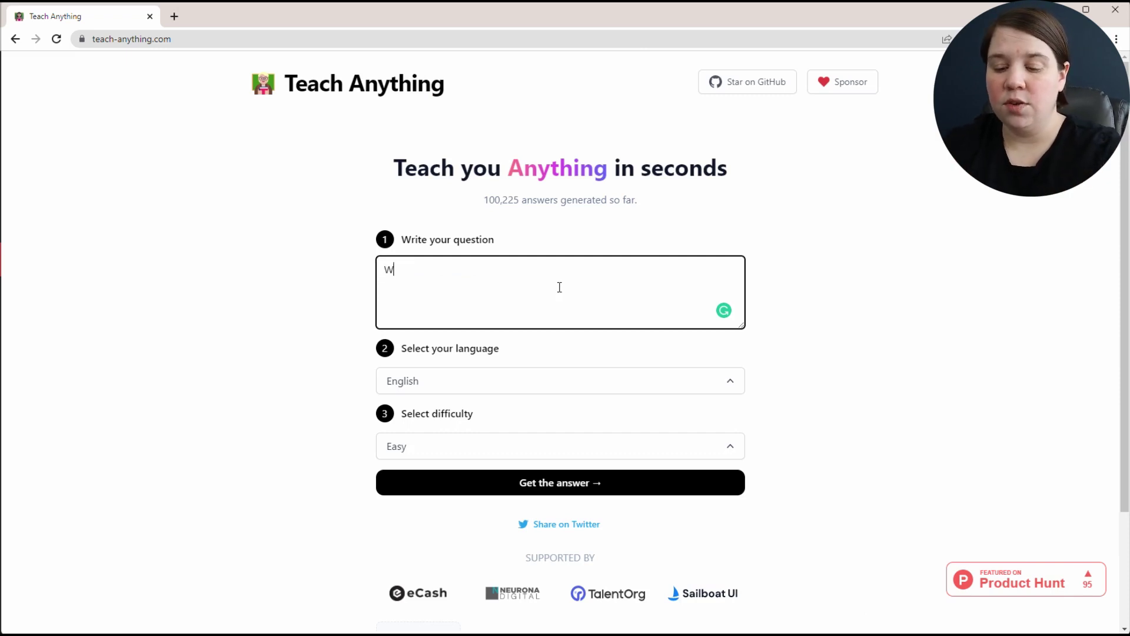
text(hat is oves)
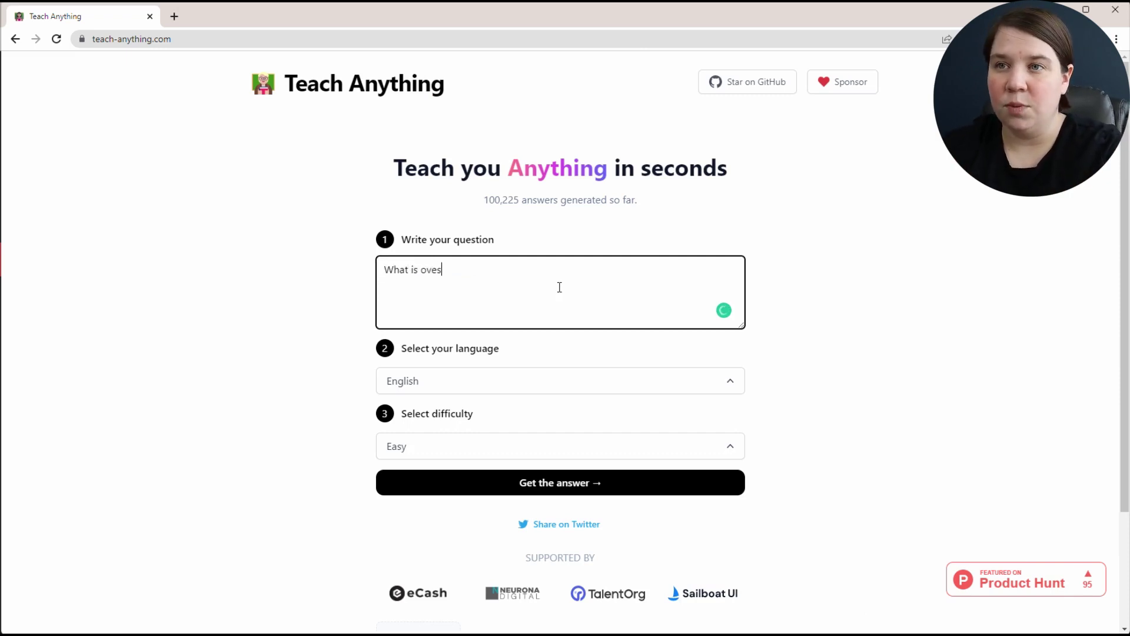
key(BackSpace)
key(BackSpace)
key(BackSpace)
text(besity)
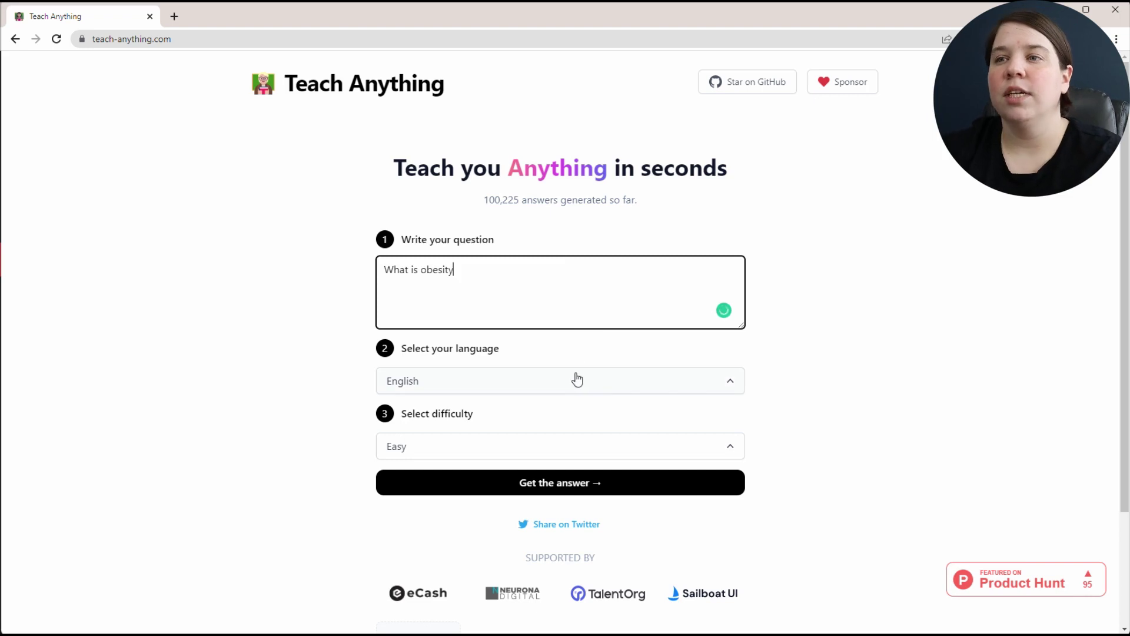
- Keep the difficulty on Easy and request the answer to 'What is obesity'
click(472, 450)
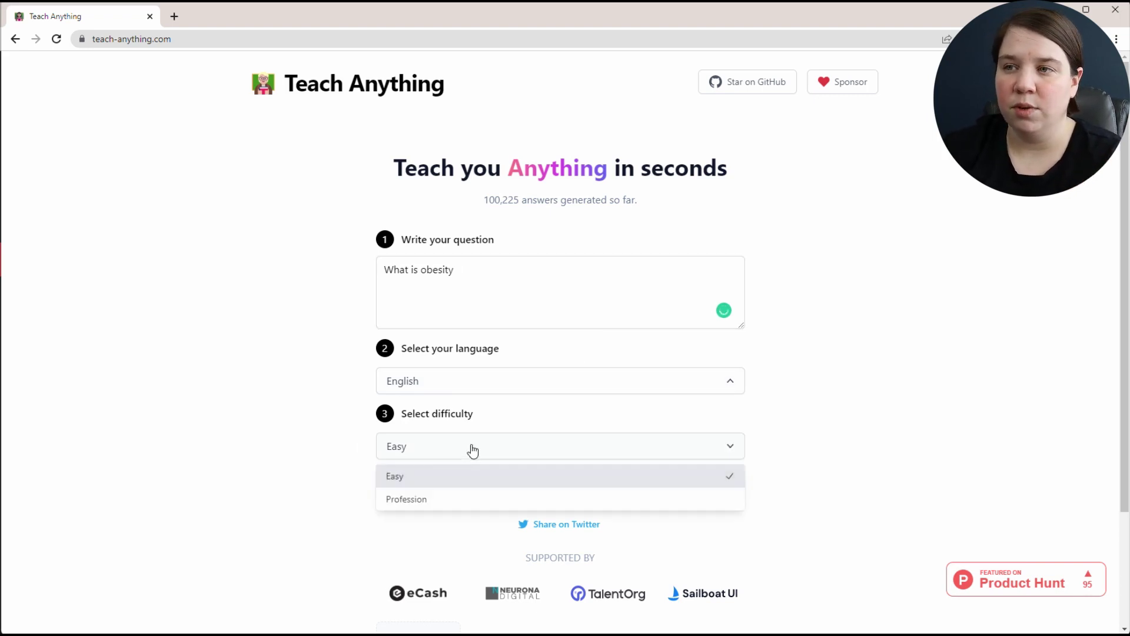
click(419, 447)
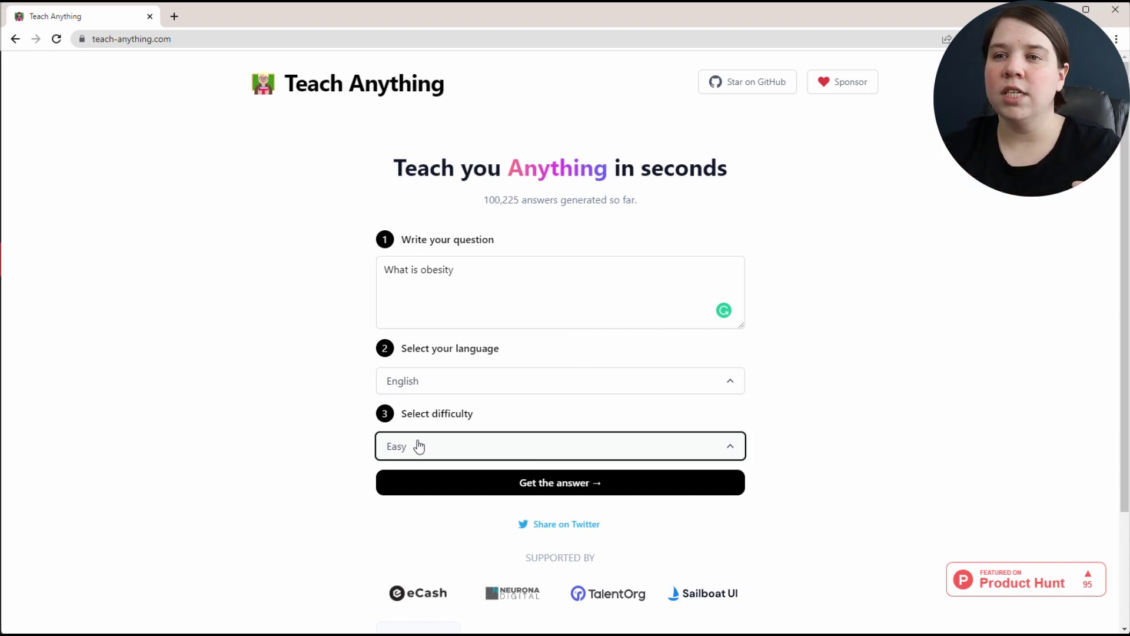
click(419, 446)
click(292, 404)
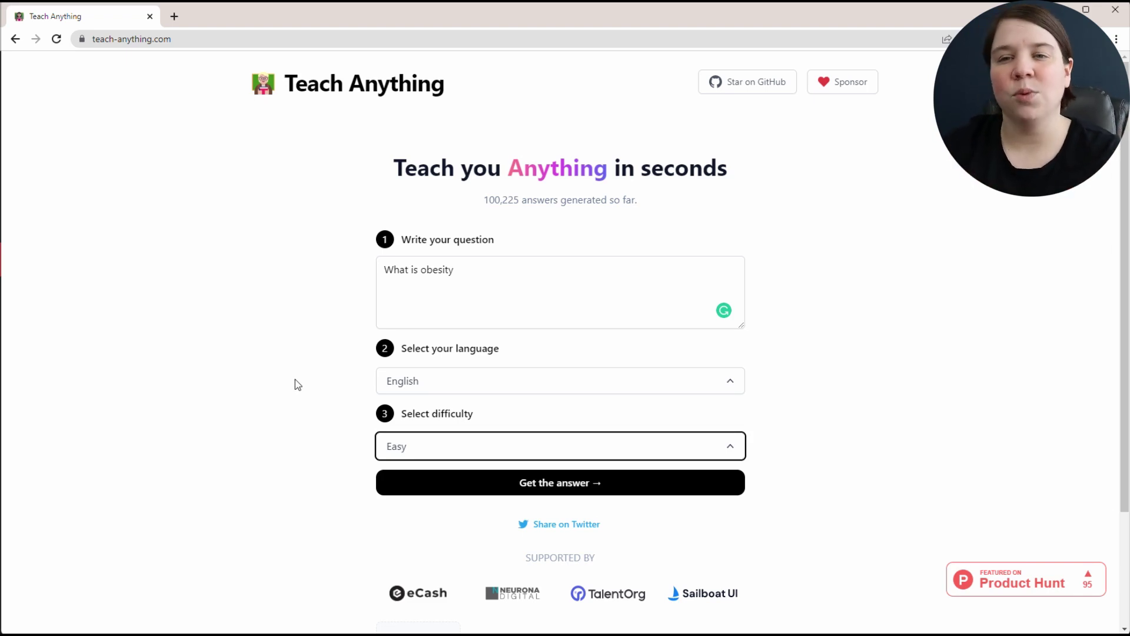
click(579, 489)
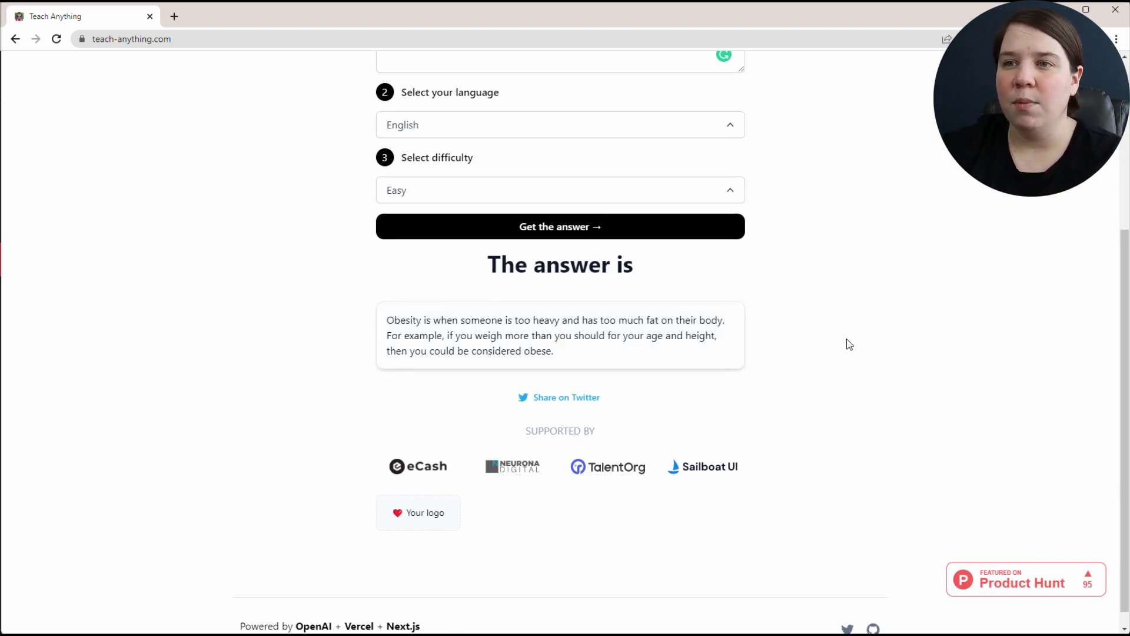
- Show the difficulty levels after reading the Easy obesity answer
click(443, 203)
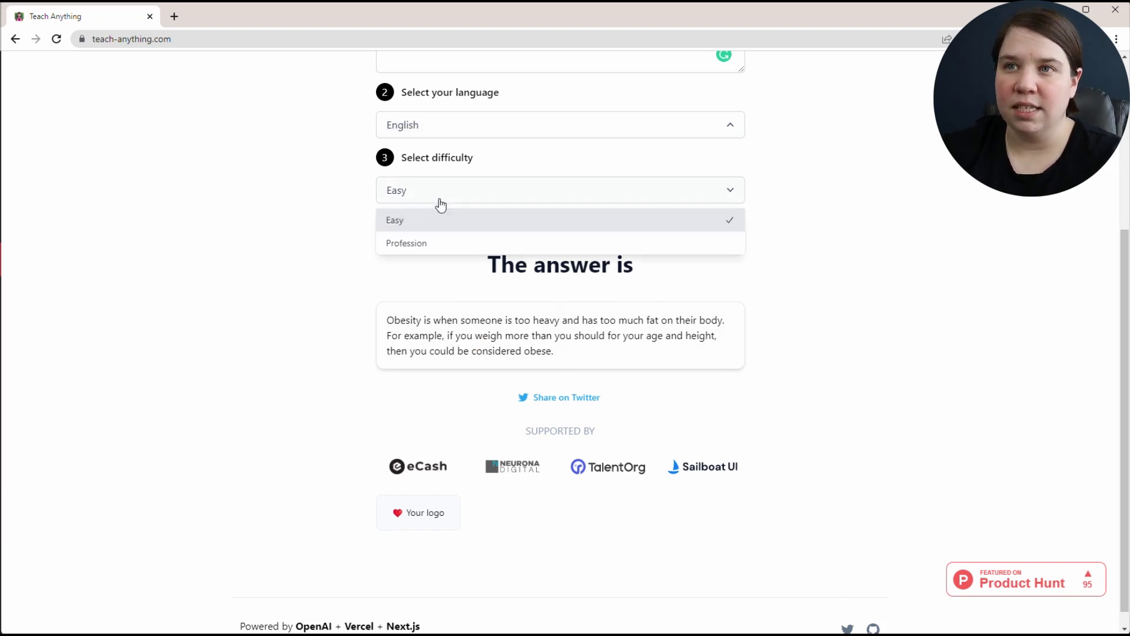
- Switch difficulty to Profession for a BMI-based Principle and Application answer on obesity
click(432, 244)
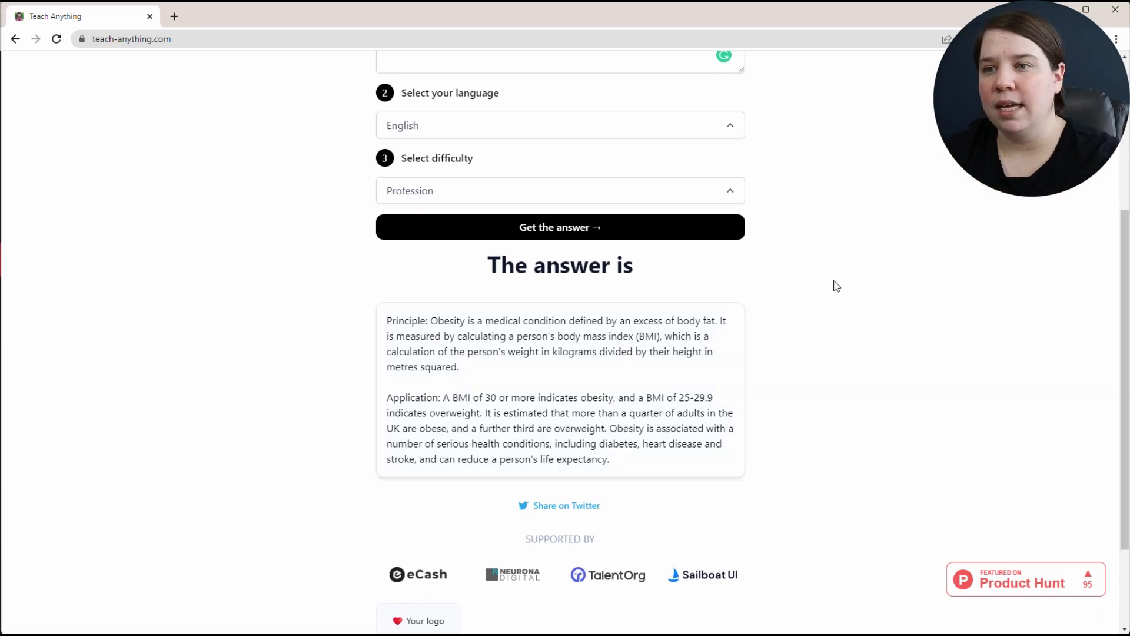
scroll(836, 286, up, 5)
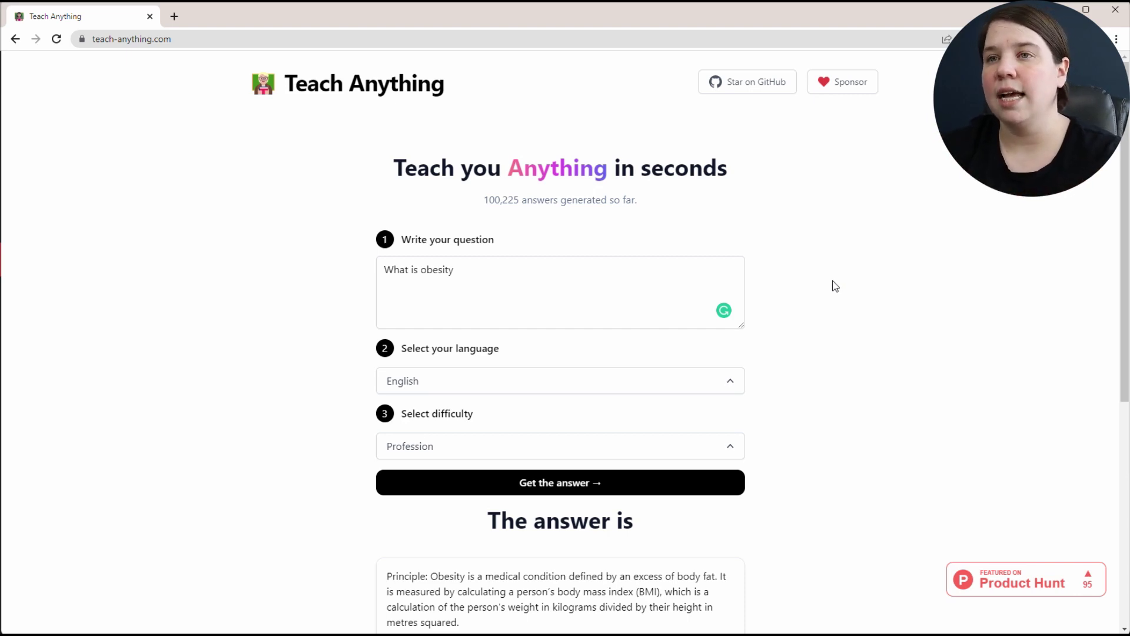
drag(469, 276, 384, 270)
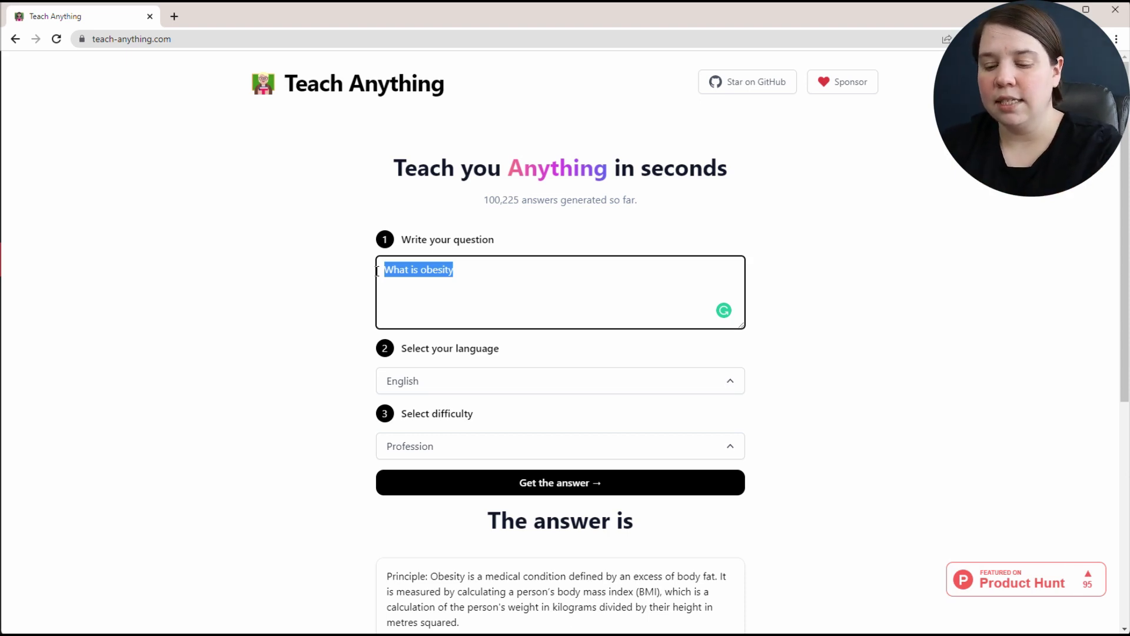
- Type 'How can I remove OTC polymer from my tissues without removing any lipids in the tissues'
text(How can I re)
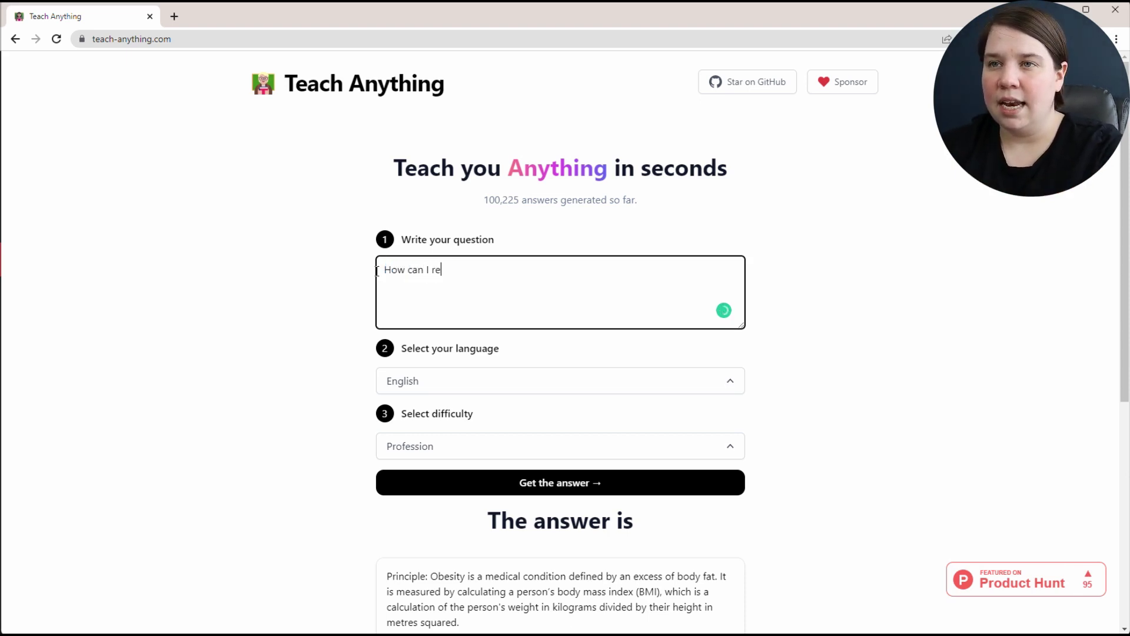
text(move OTC )
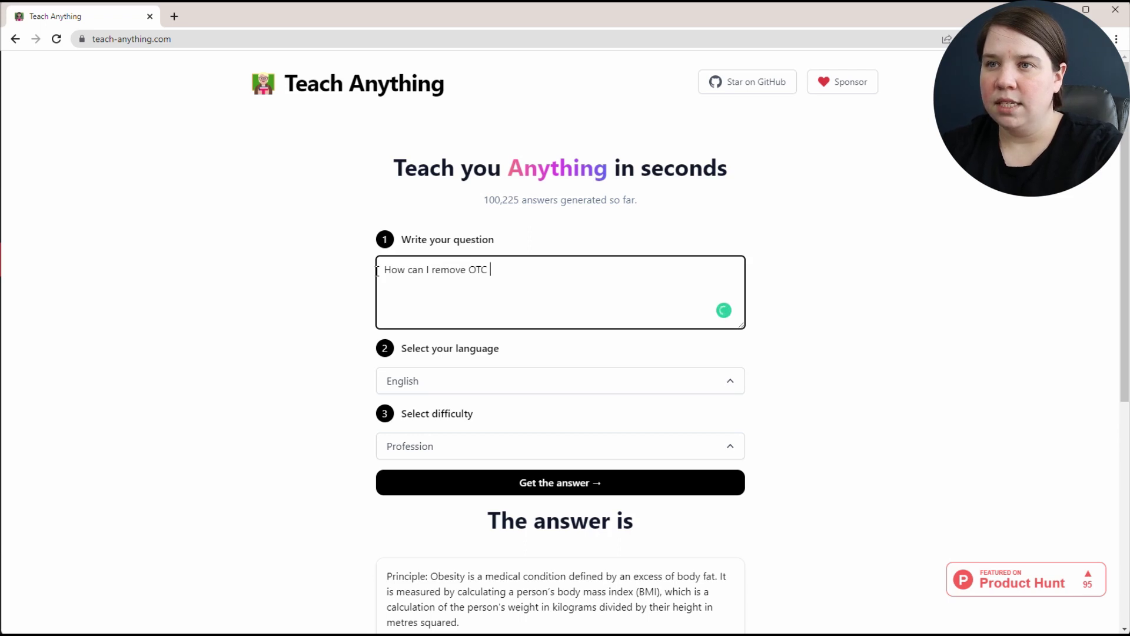
text(polymer from my )
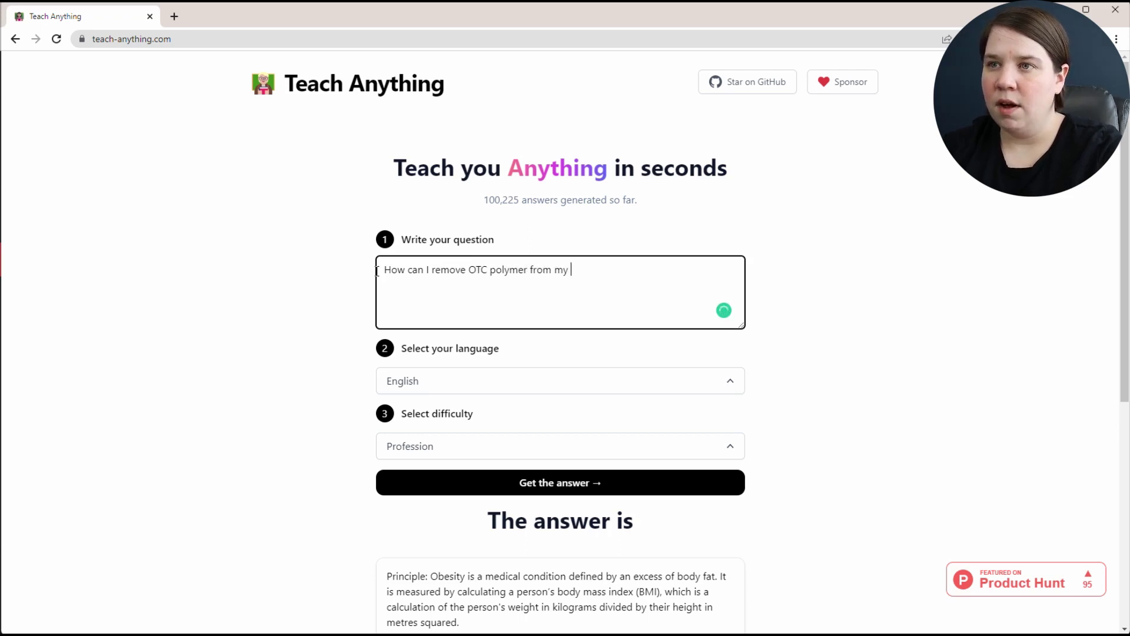
text(tatt)
key(BackSpace)
key(BackSpace)
key(BackSpace)
text(isu)
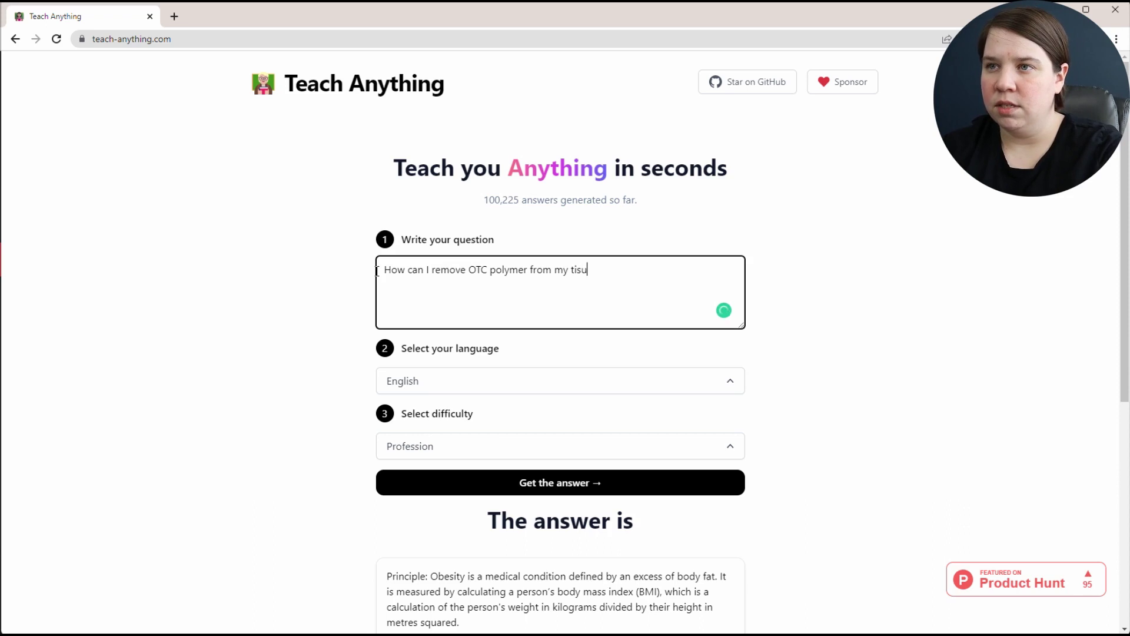
key(BackSpace)
text(sues without re)
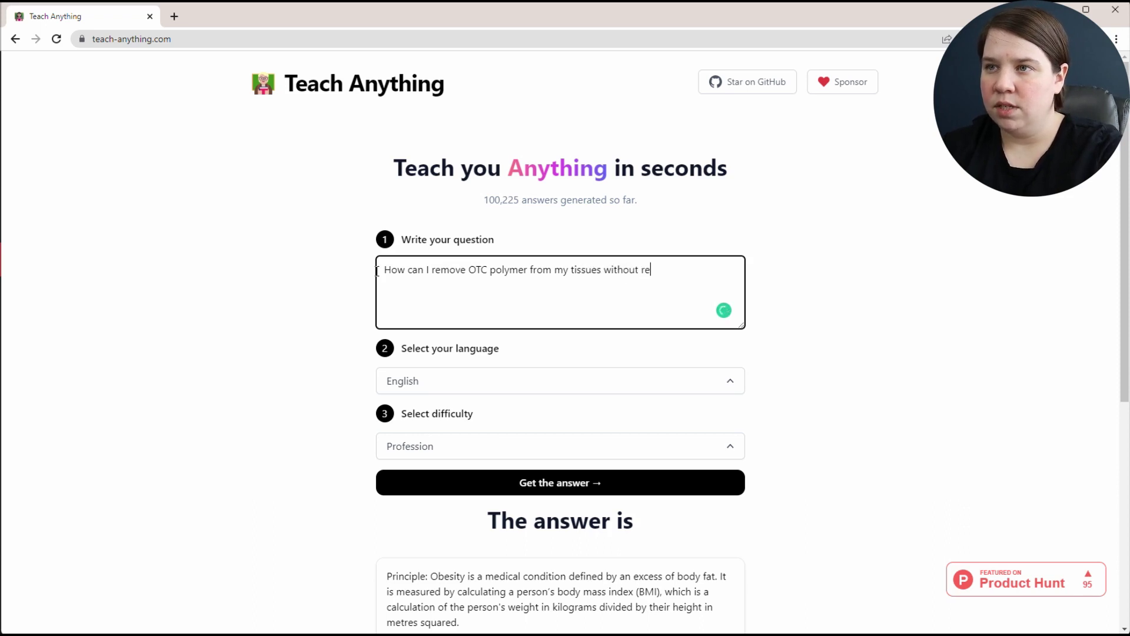
text(moving any li)
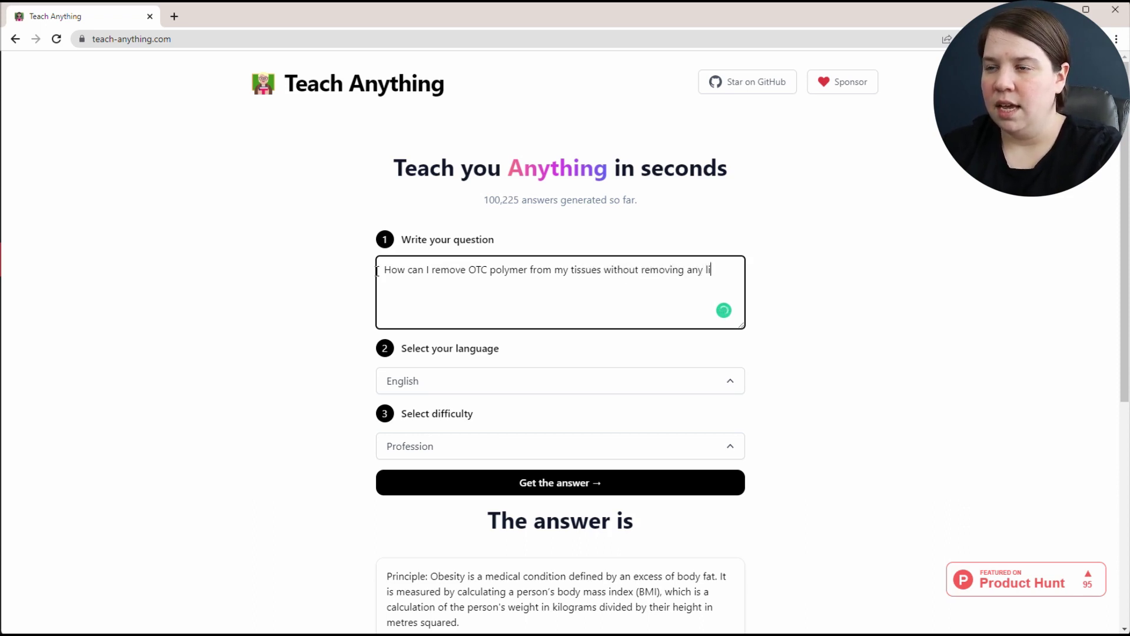
text(pids in the di)
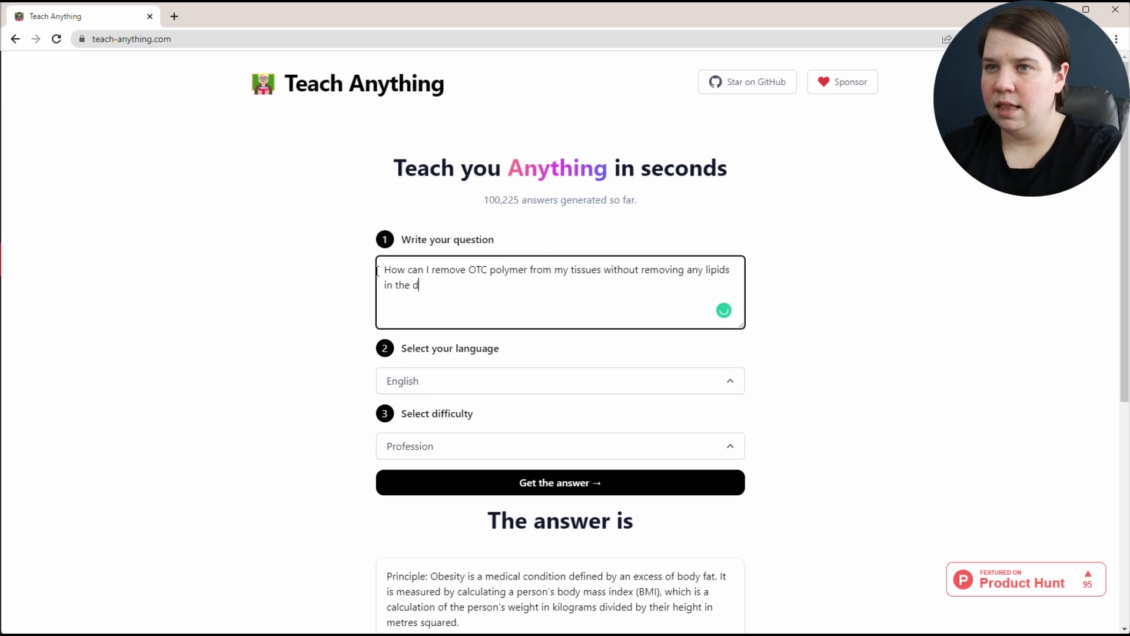
key(BackSpace)
key(BackSpace)
text(tissues?)
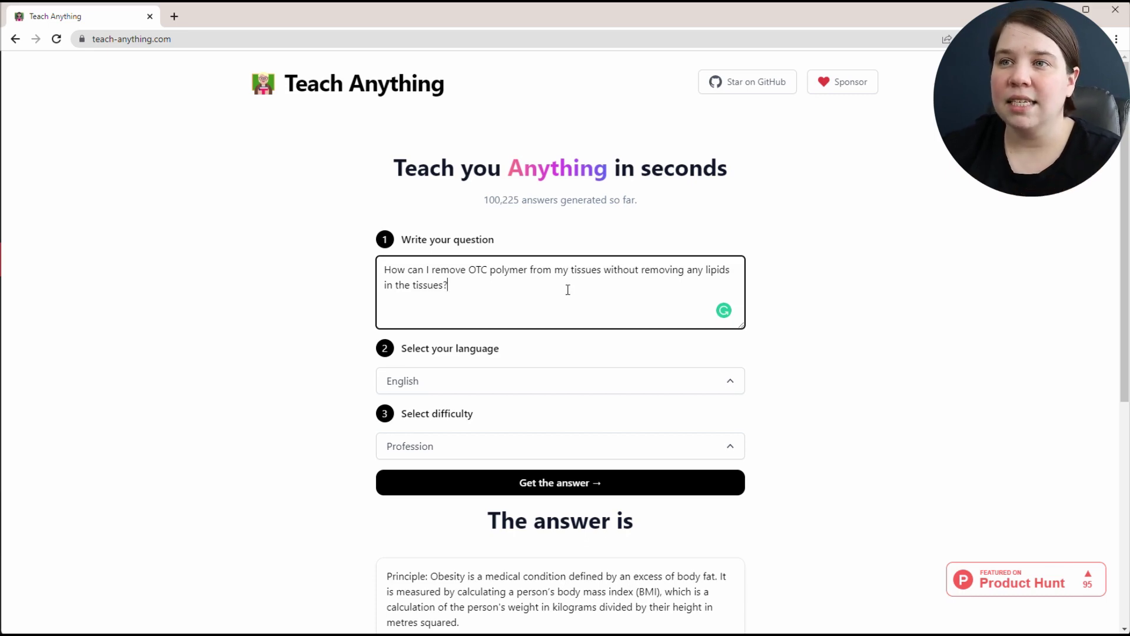
scroll(338, 367, down, 3)
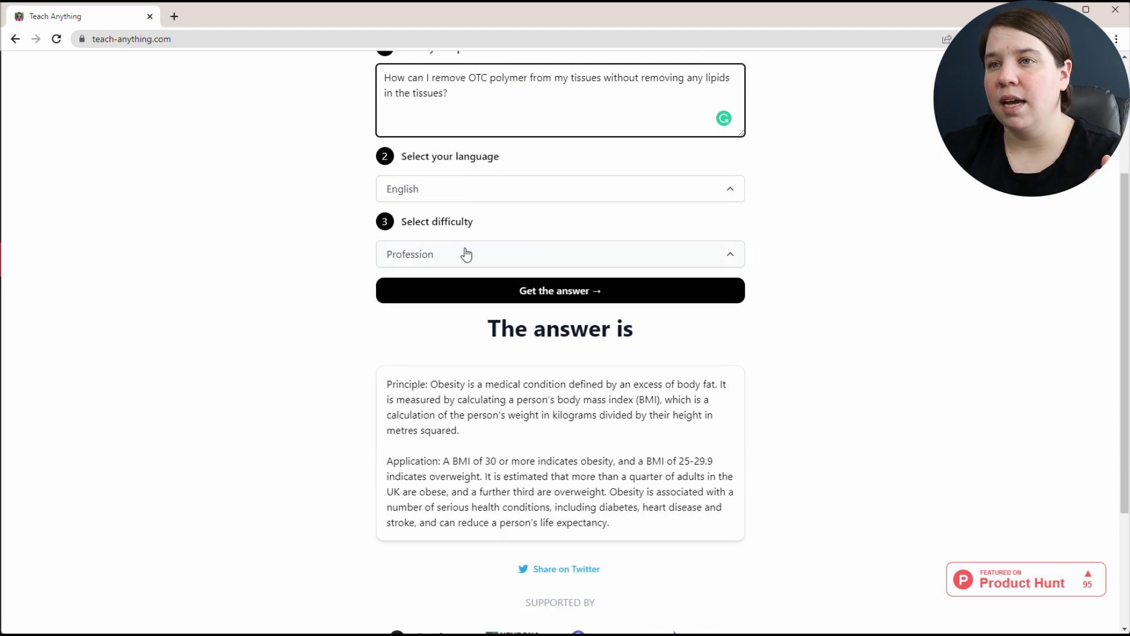
- Generate and scroll through the Profession answer recommending EDTA as a chelating agent
click(596, 291)
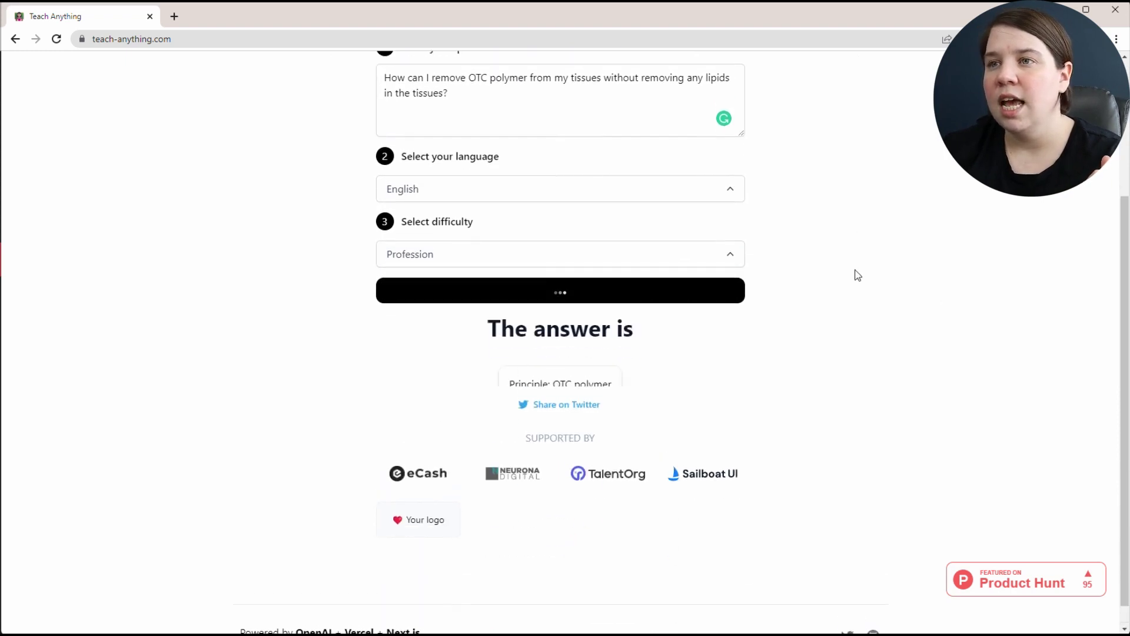
scroll(870, 250, down, 2)
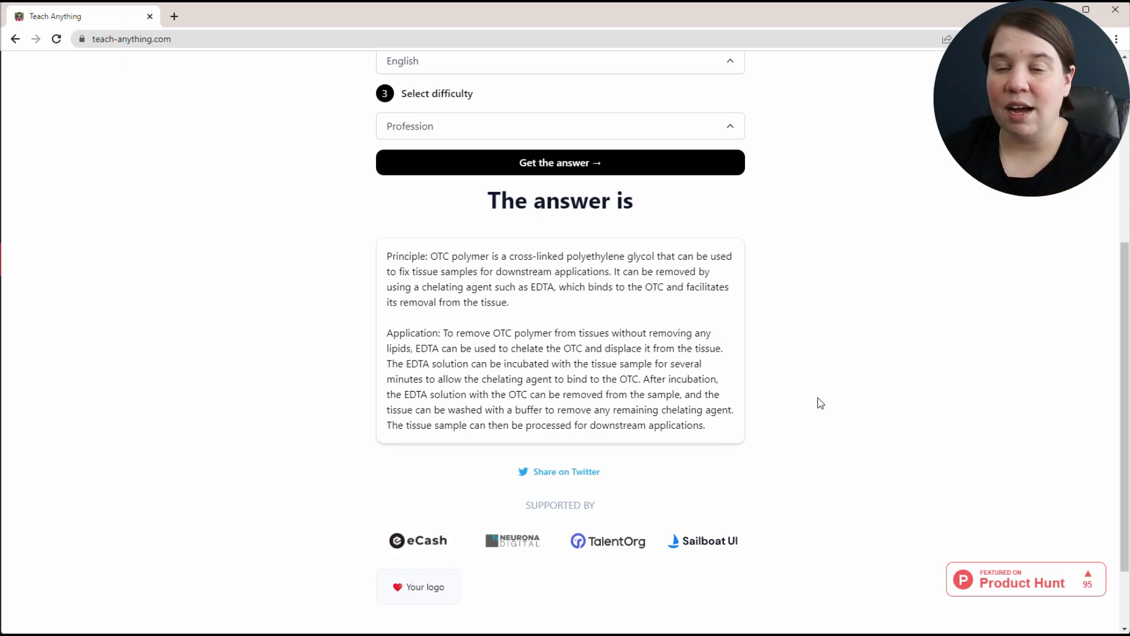
scroll(836, 338, up, 5)
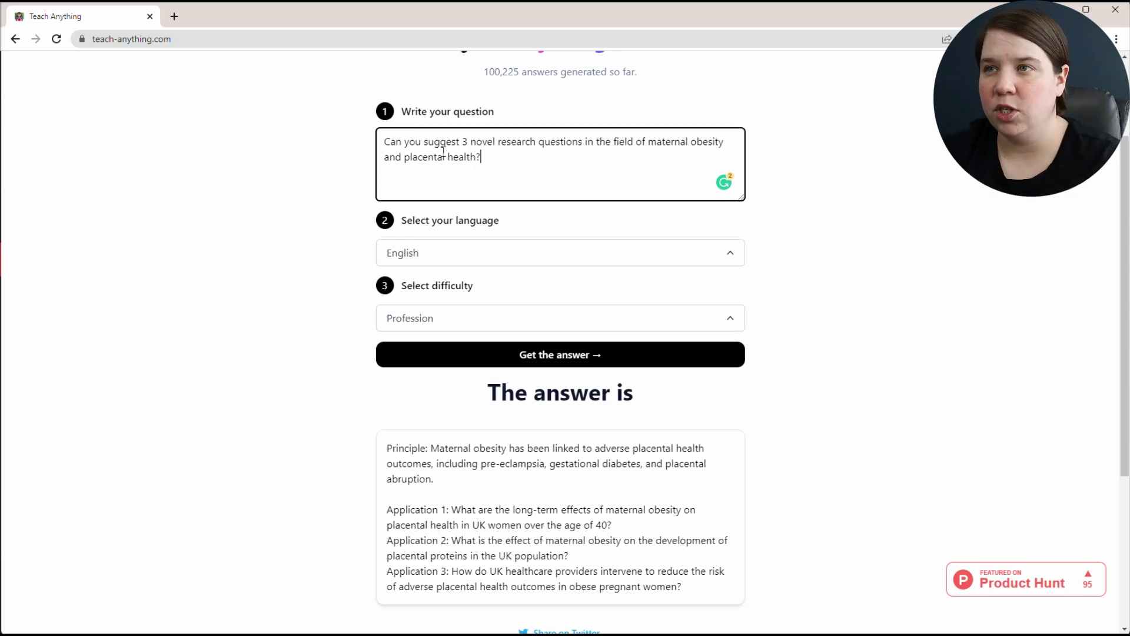
- Scroll down to read the three suggested UK maternal obesity research questions
scroll(449, 148, down, 4)
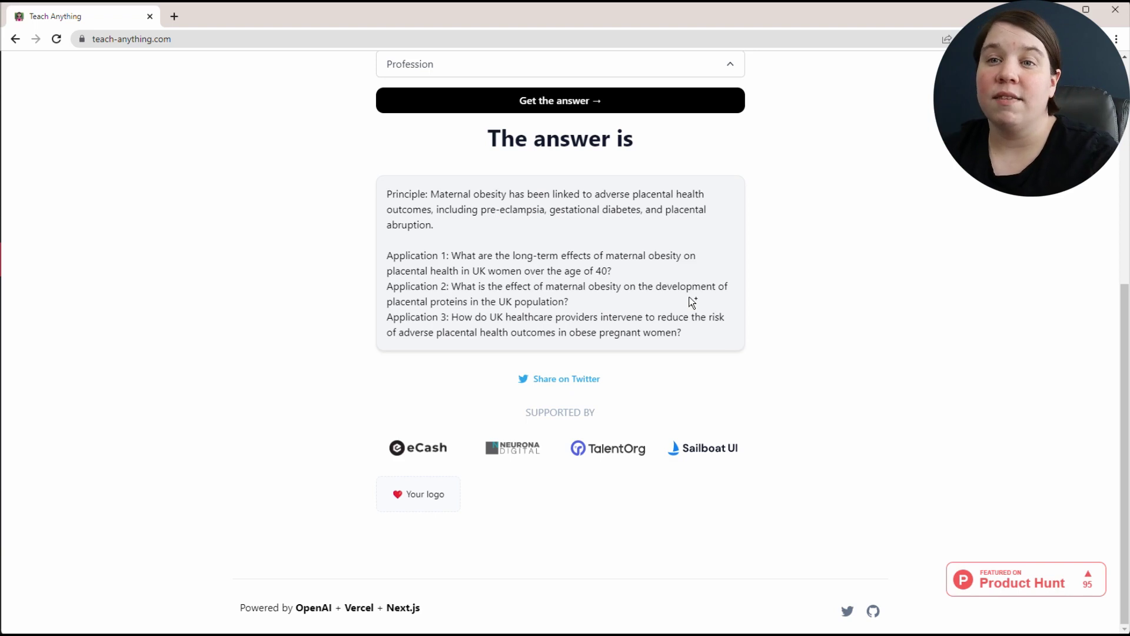
scroll(940, 328, up, 6)
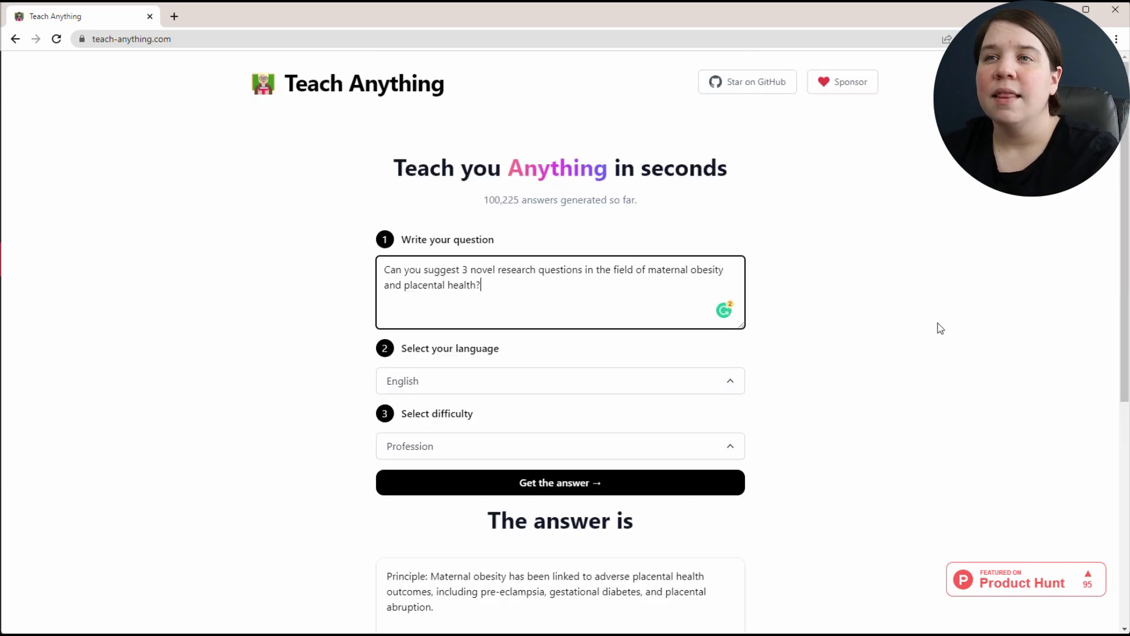